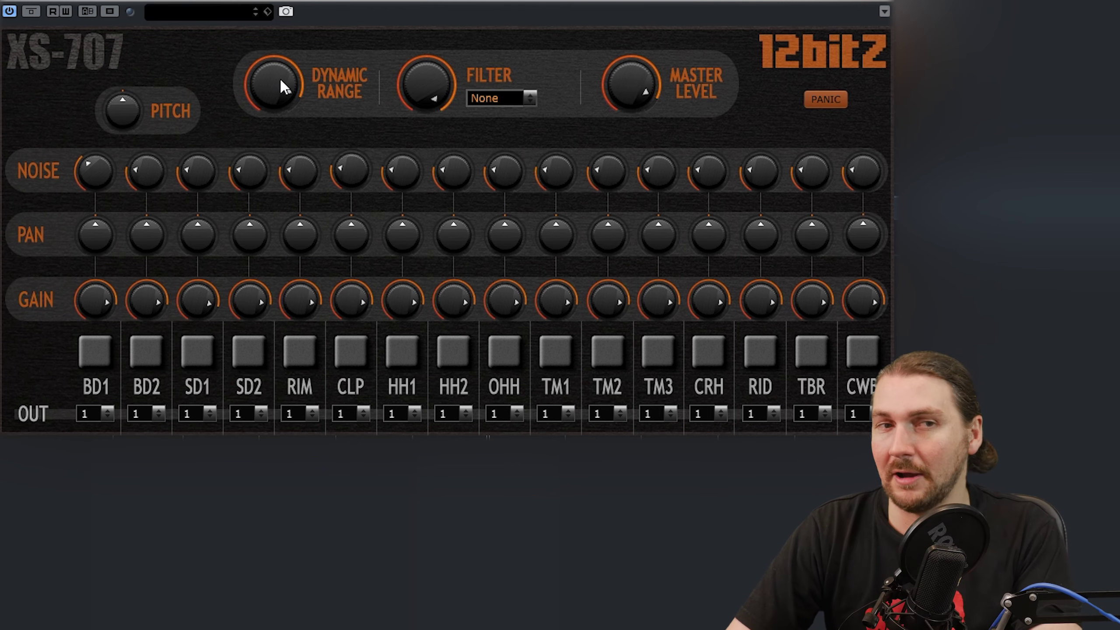
Adjust the dynamic range, try the Low Pass filter and change the filter type to High Pass
mouse_move(289, 96)
left_mouse_down()
mouse_move(257, 267)
mouse_move(270, 104)
left_mouse_up()
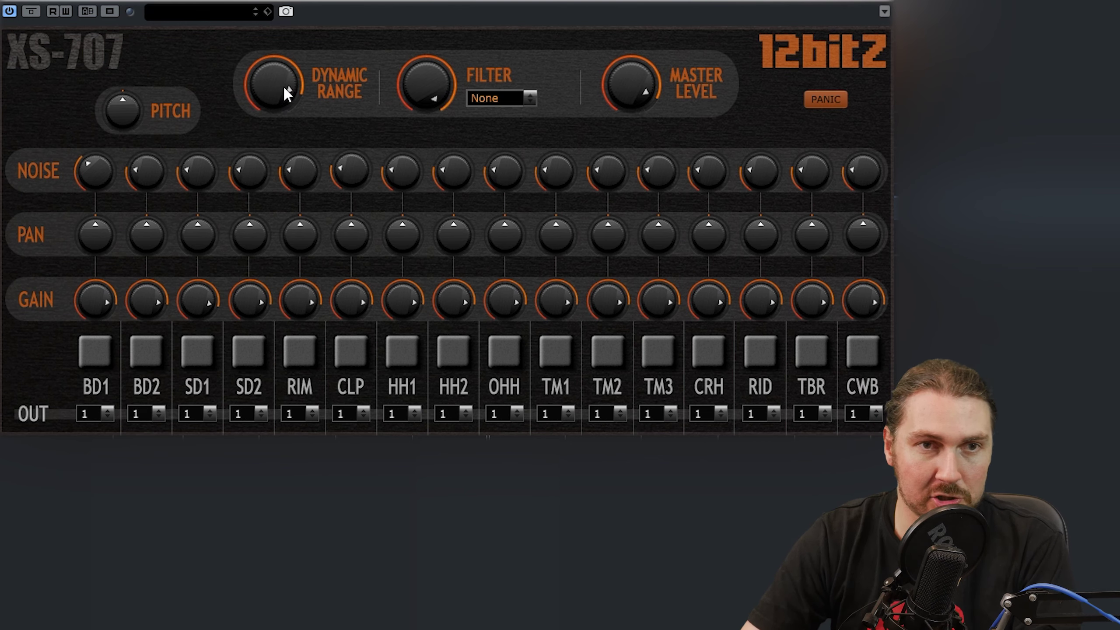
left_click(499, 98)
left_click(480, 131)
left_click(499, 98)
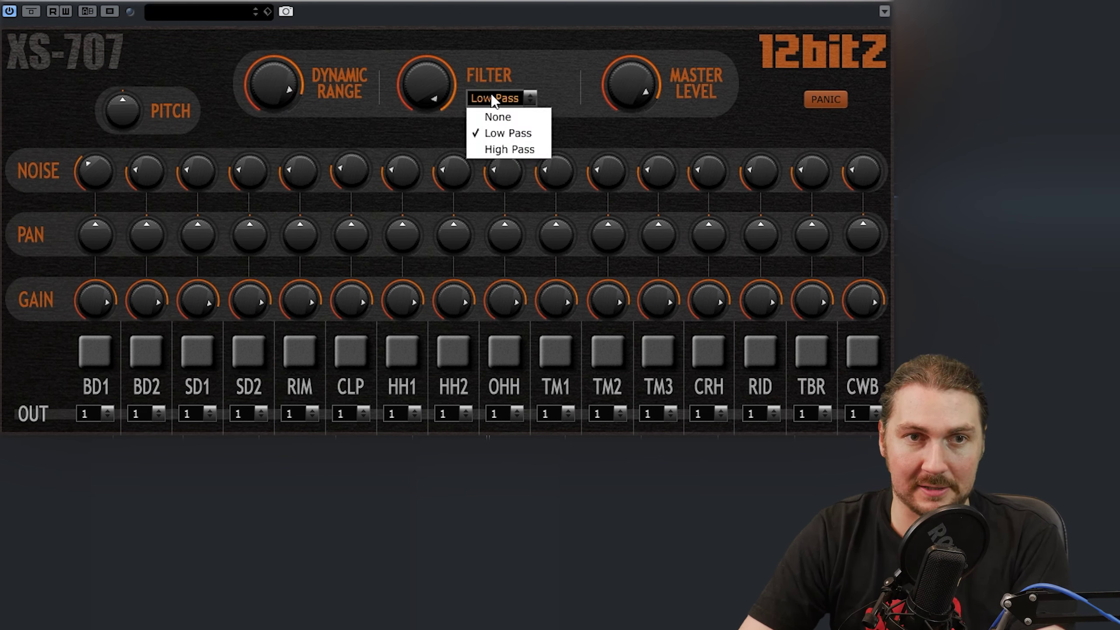
left_click(483, 147)
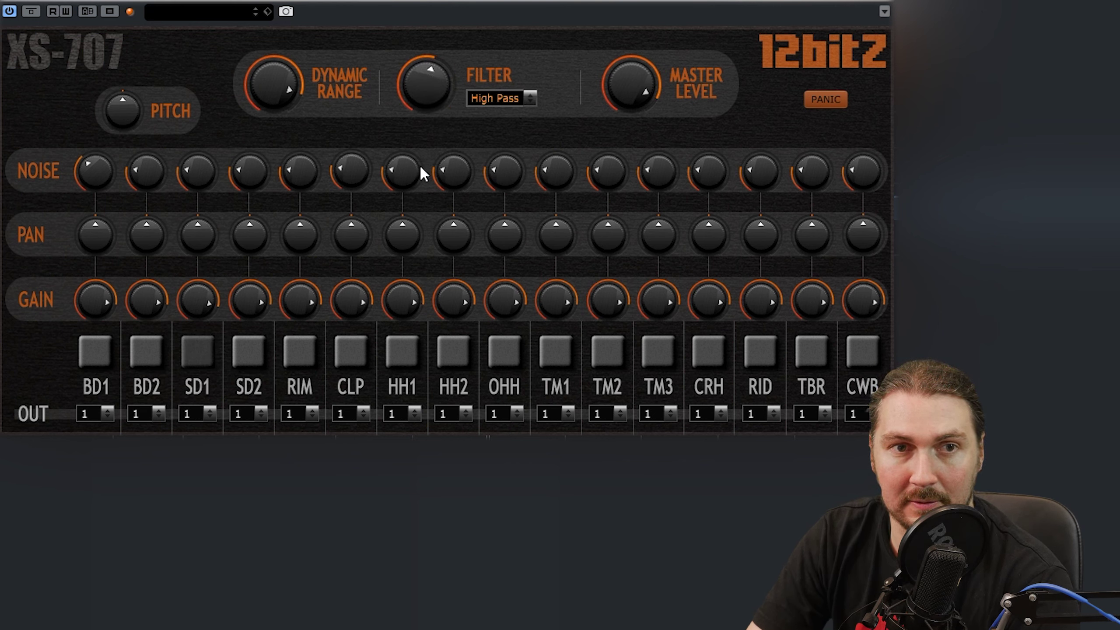
Switch the filter back to Low Pass and turn it off by choosing None
left_click(494, 98)
left_click(490, 132)
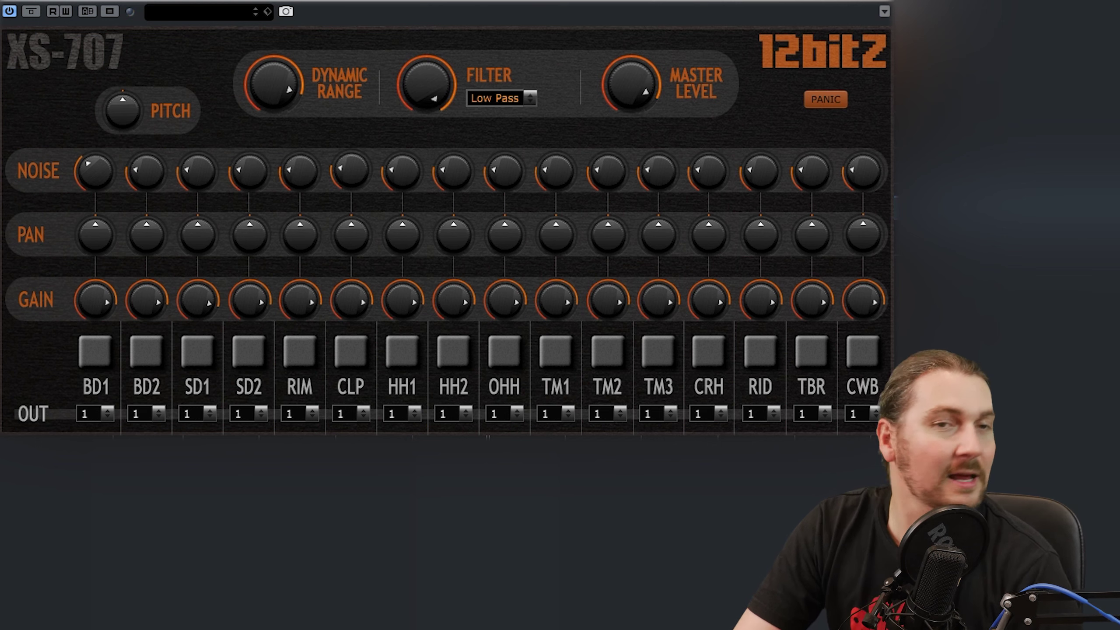
left_click(499, 101)
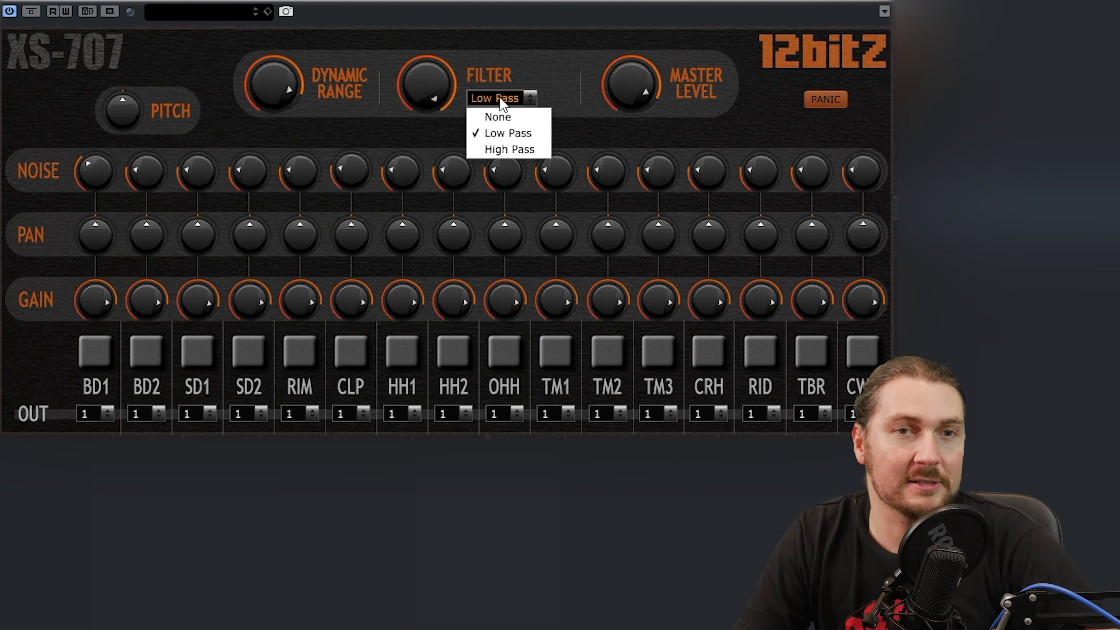
left_click(483, 113)
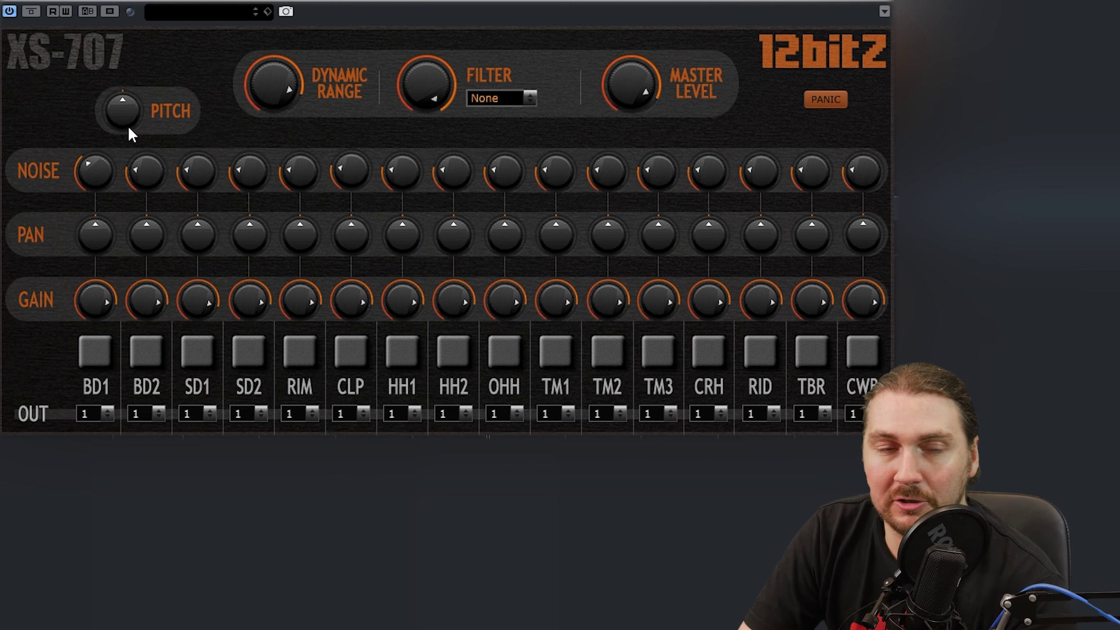
Nudge the global pitch around its centre and audition the HH1 pad
left_click_drag(127, 125, 126, 99)
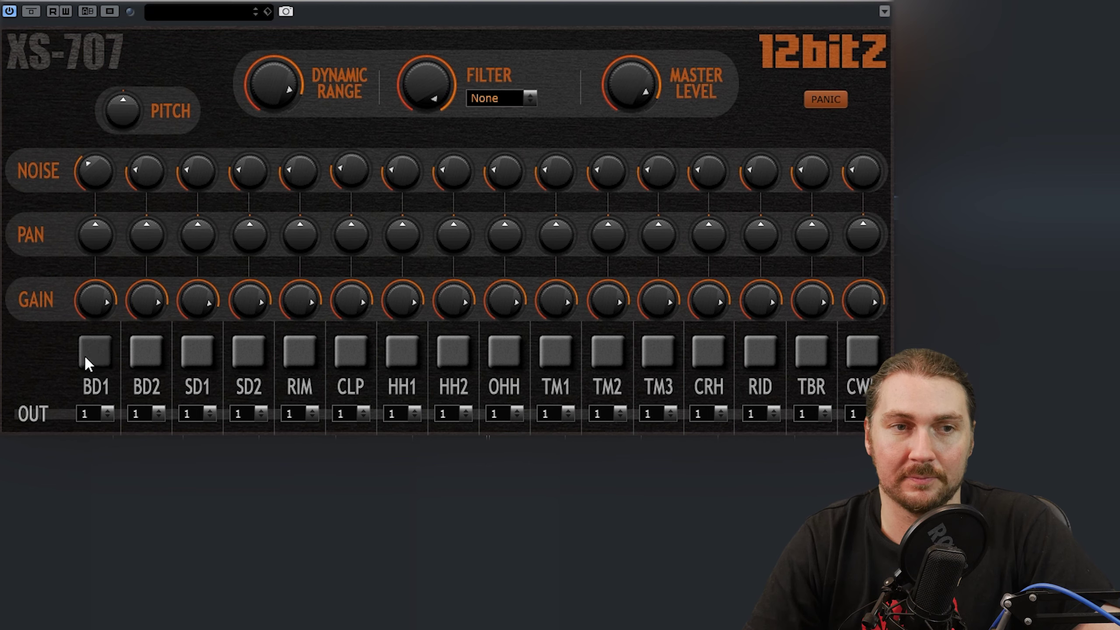
left_click(399, 357)
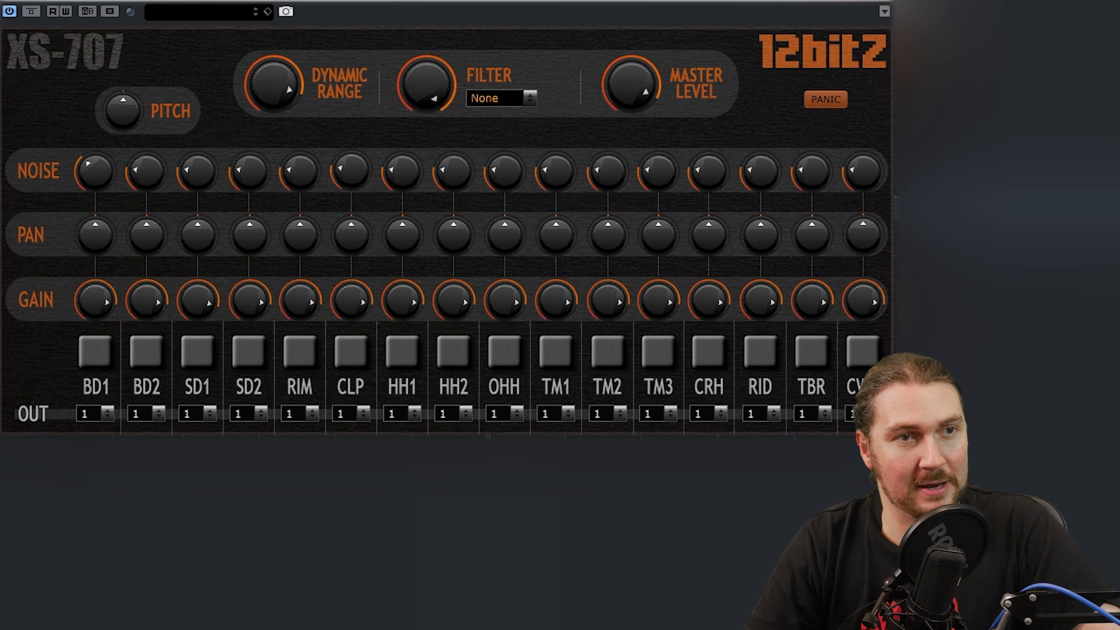
Route BD2 to output 2 and SD1 to output 3
left_click(159, 414)
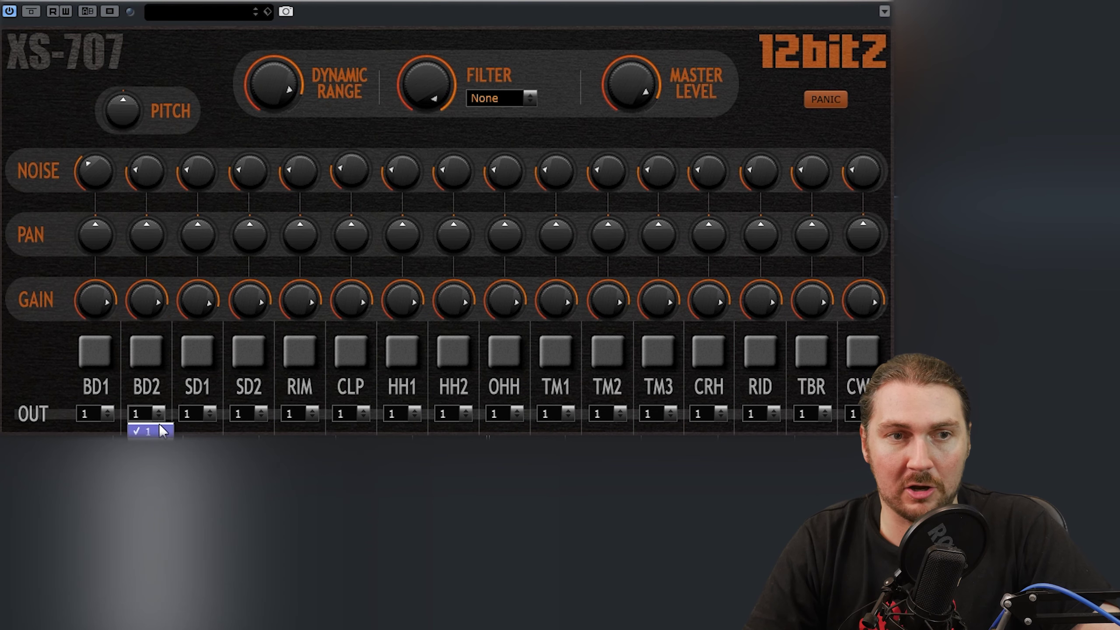
left_click(148, 443)
left_click(209, 414)
left_click(199, 456)
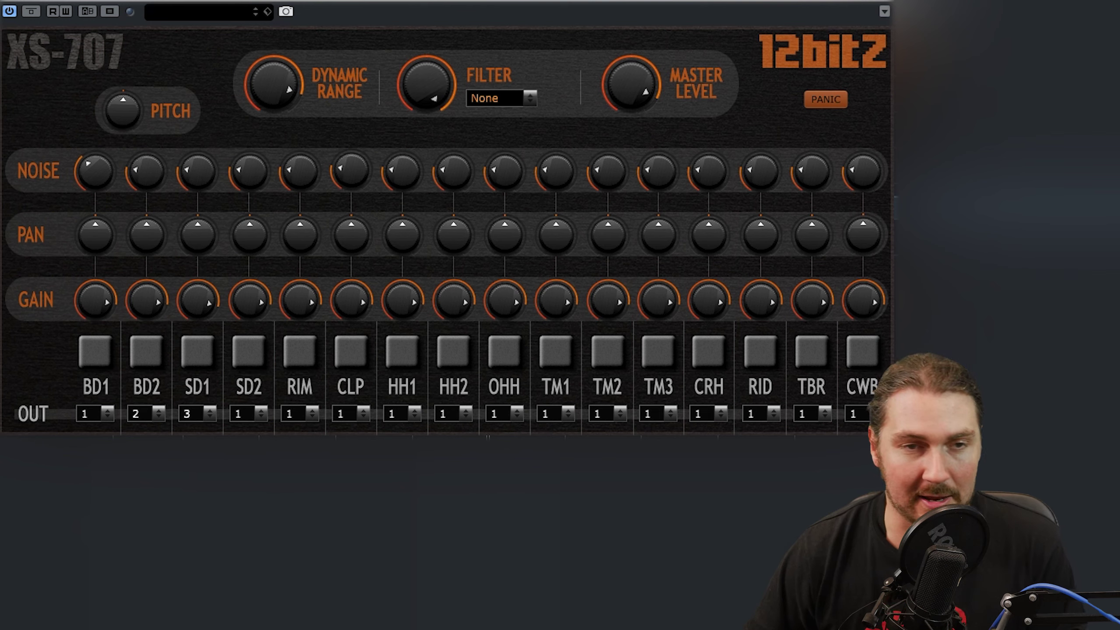
Return the SD1 and BD2 channels to output 1
left_click(200, 418)
left_click(198, 431)
left_click(151, 412)
left_click(149, 432)
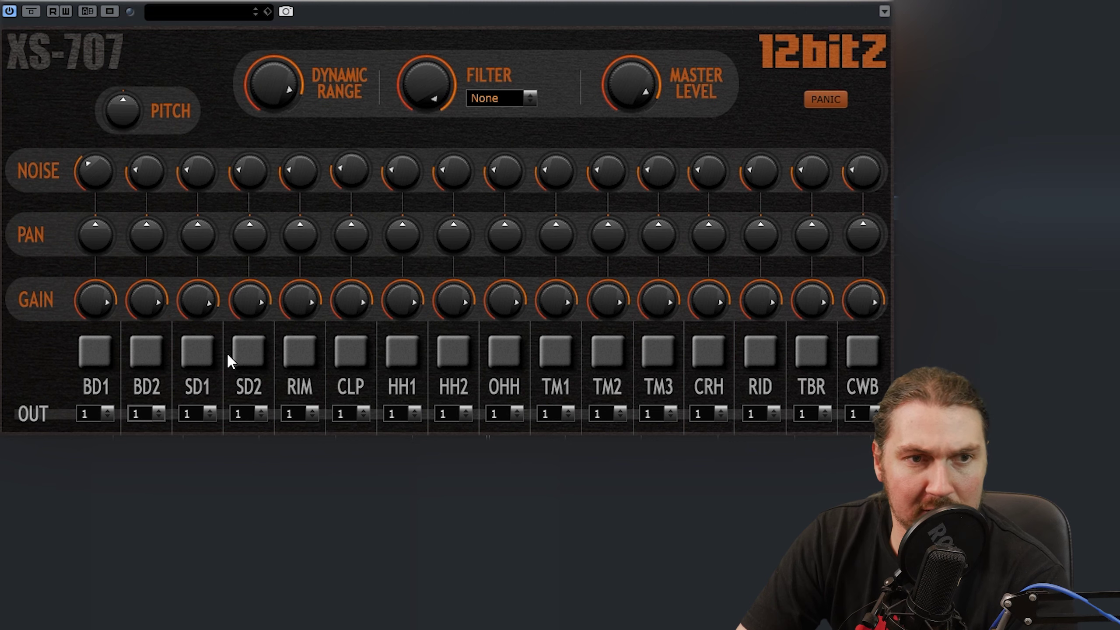
Try minimum noise on SD1 and maximum noise on OHH, and settle BD2, SD1 and OHH at low noise levels
left_click_drag(207, 180, 216, 27)
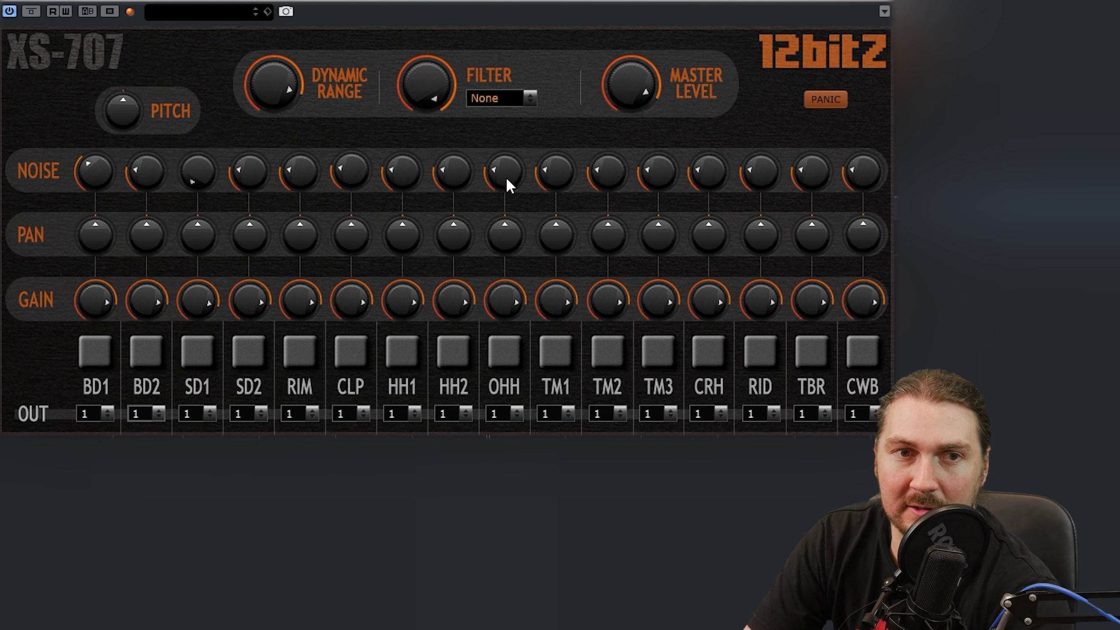
left_click_drag(506, 175, 509, 149)
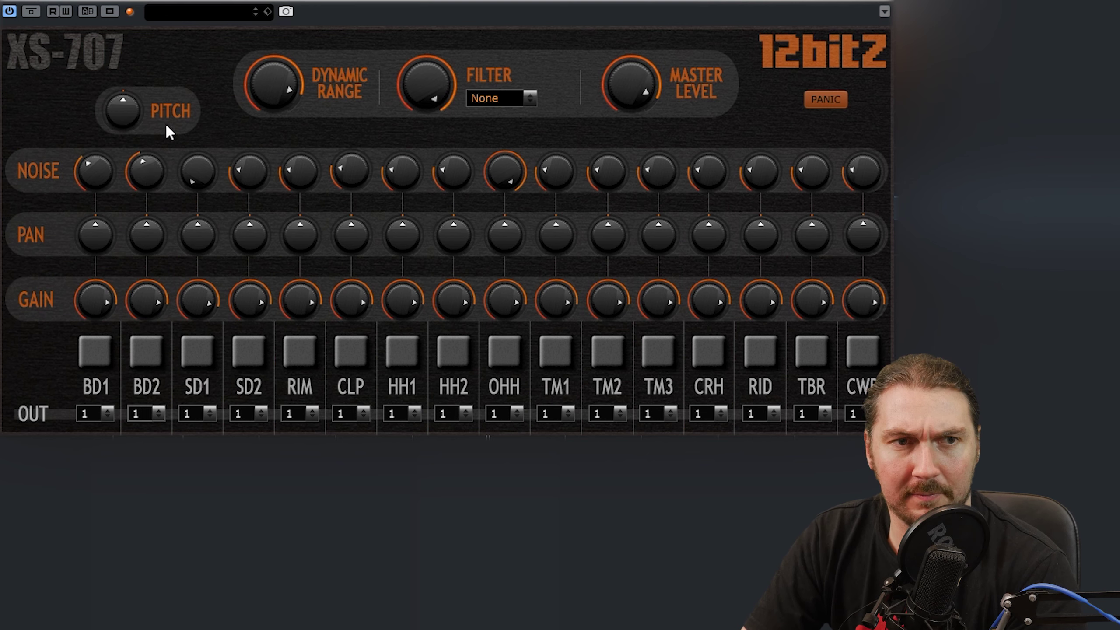
scroll(150, 172, "up", 3)
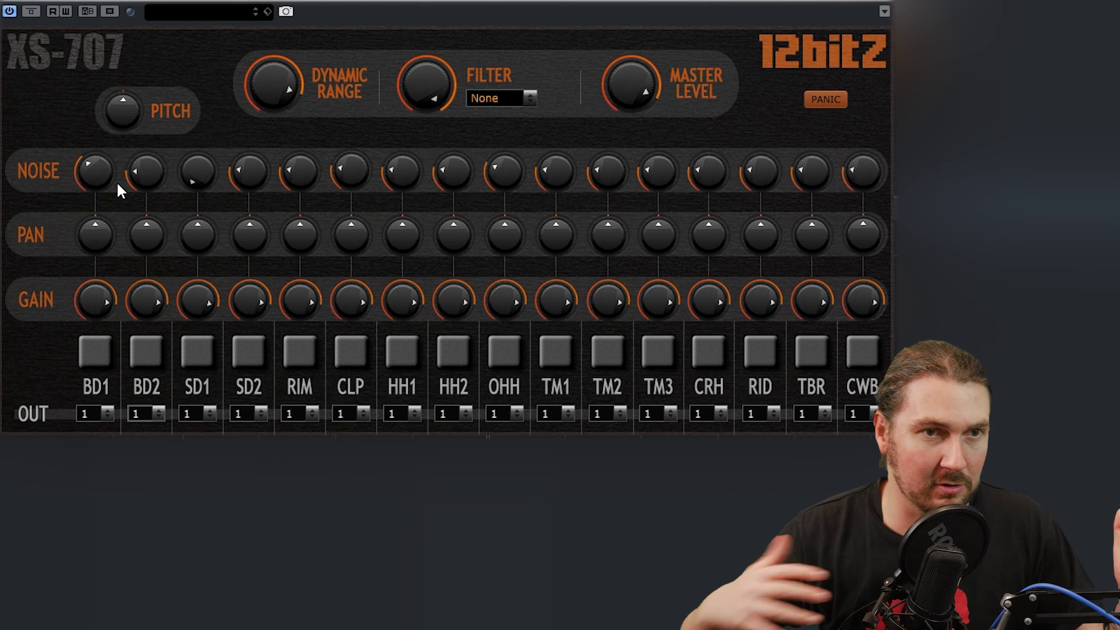
left_click_drag(122, 174, 158, 149)
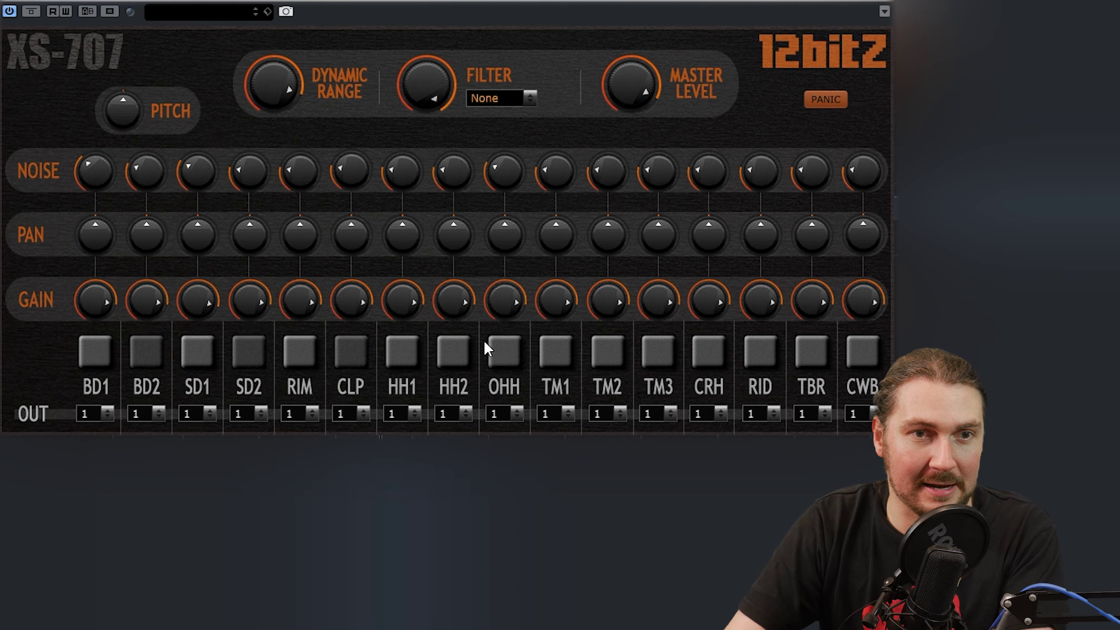
Raise the CLP gain to maximum, lower the OHH gain and raise the BD2 gain slightly
scroll(496, 331, "down", 2)
left_click_drag(350, 301, 368, 255)
scroll(97, 300, "down", 1)
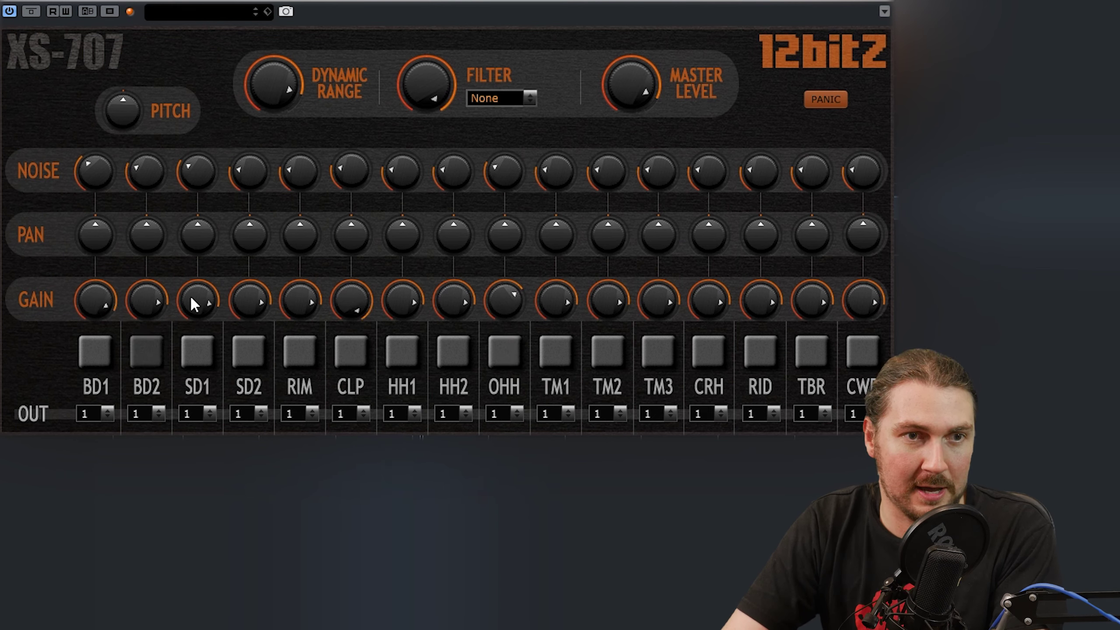
scroll(146, 297, "down", 1)
scroll(95, 305, "up", 1)
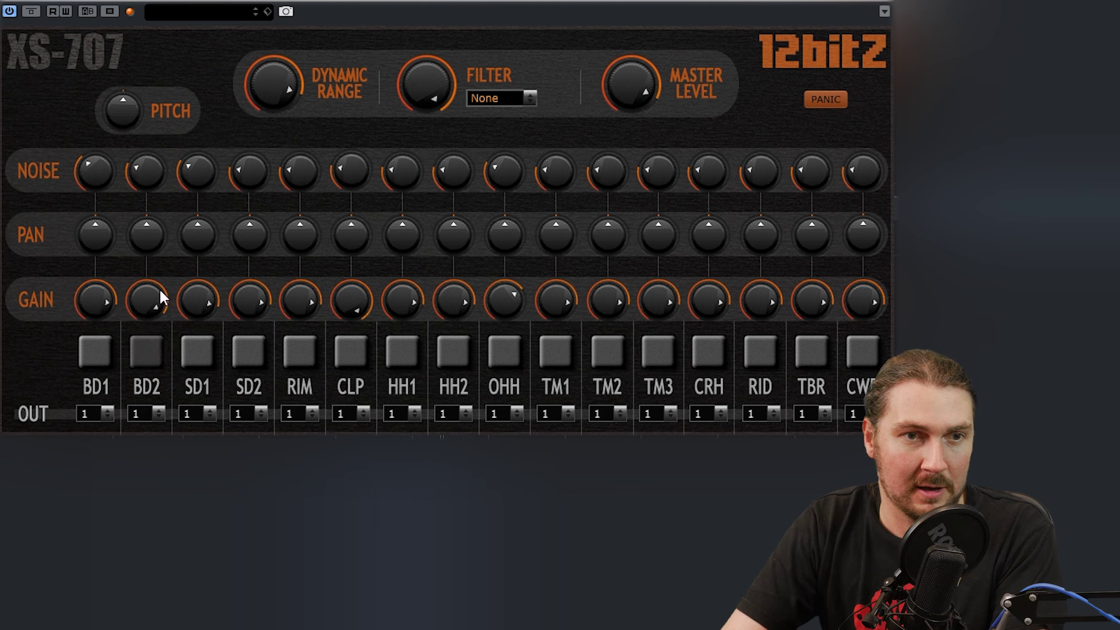
Pan OHH partly left, TM1 hard left and TM3 hard right, and raise the SD2 gain slightly
scroll(507, 232, "down", 3)
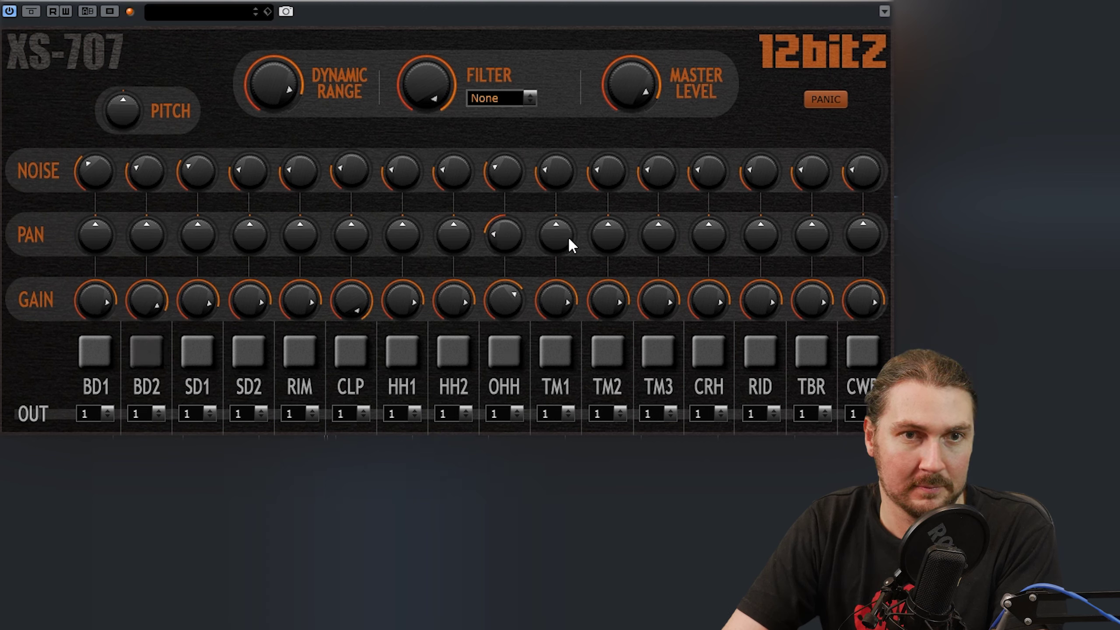
scroll(560, 235, "up", 5)
scroll(660, 225, "up", 5)
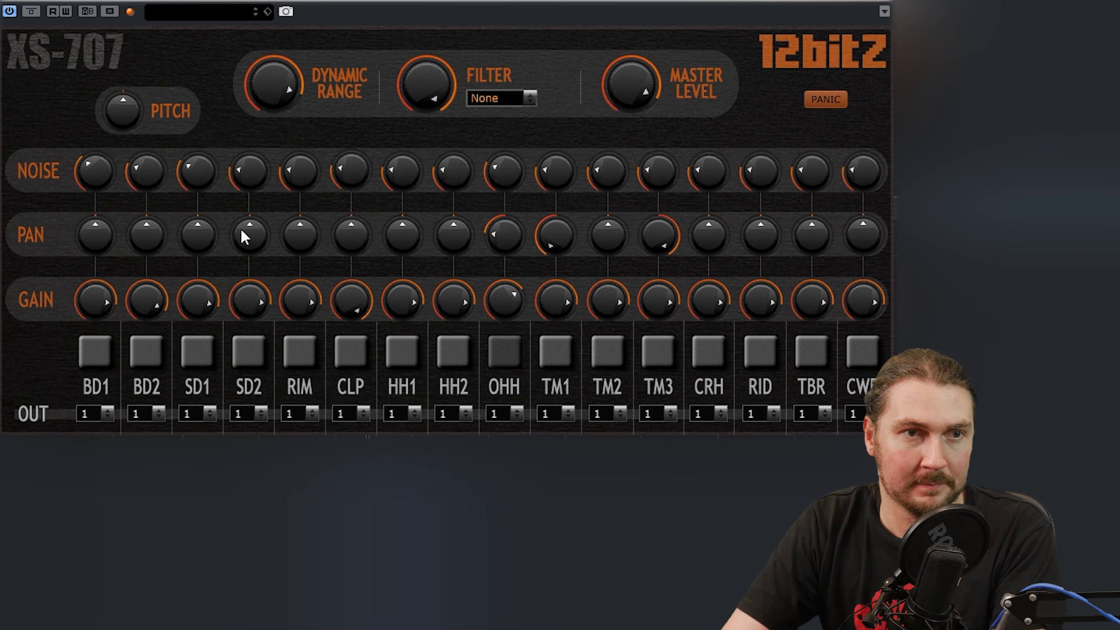
scroll(255, 293, "up", 3)
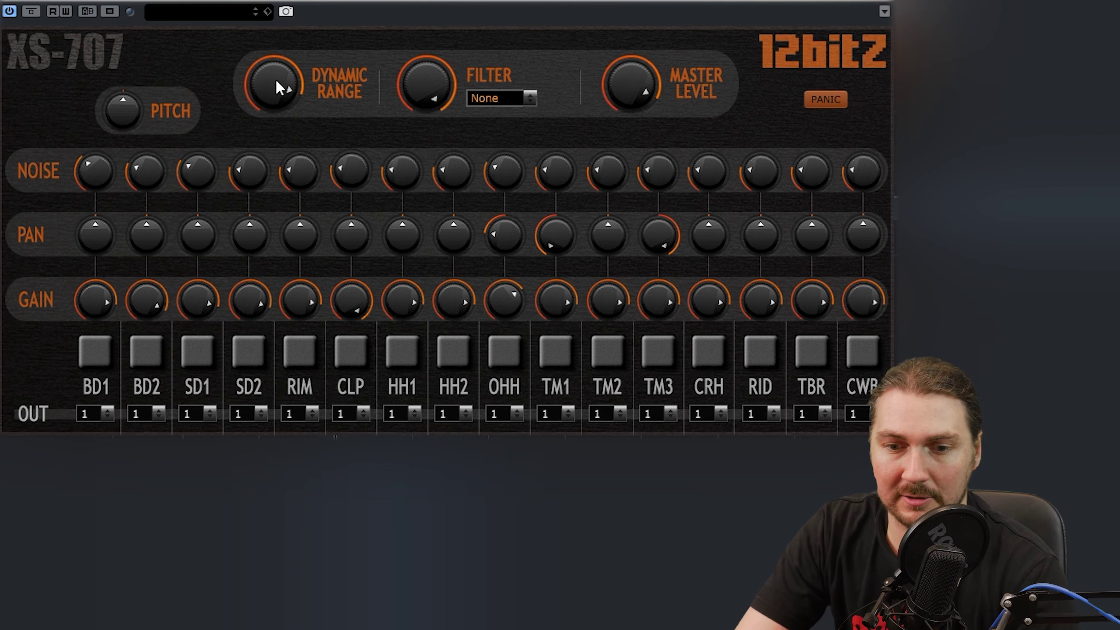
Sweep the dynamic range from maximum to minimum during playback and return it to its former high setting
left_click_drag(275, 74, 262, 219)
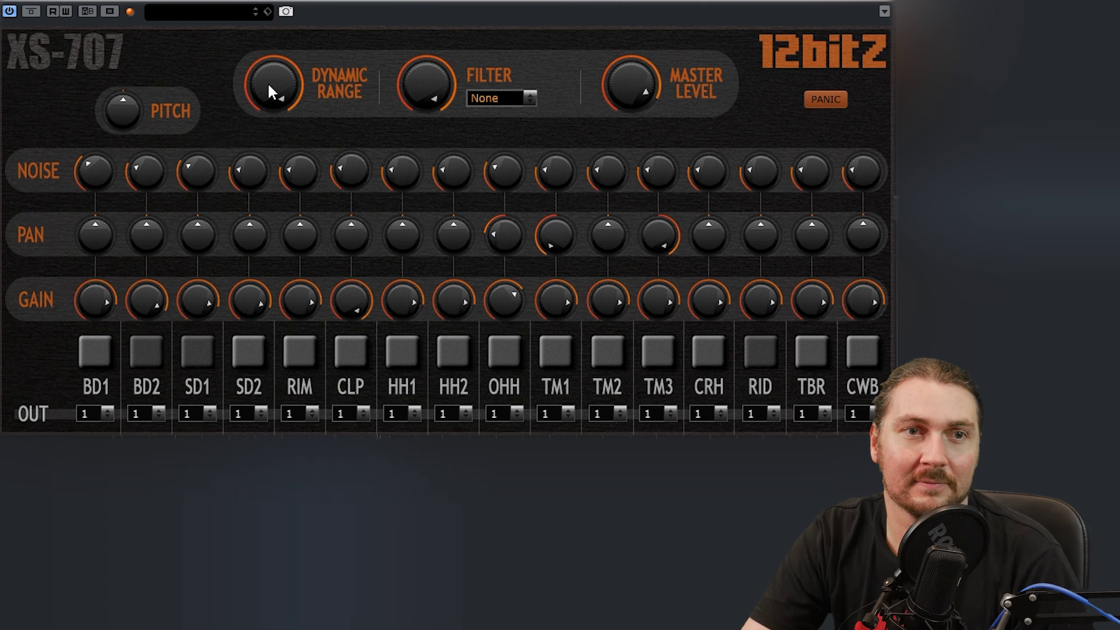
left_click_drag(269, 89, 267, 190)
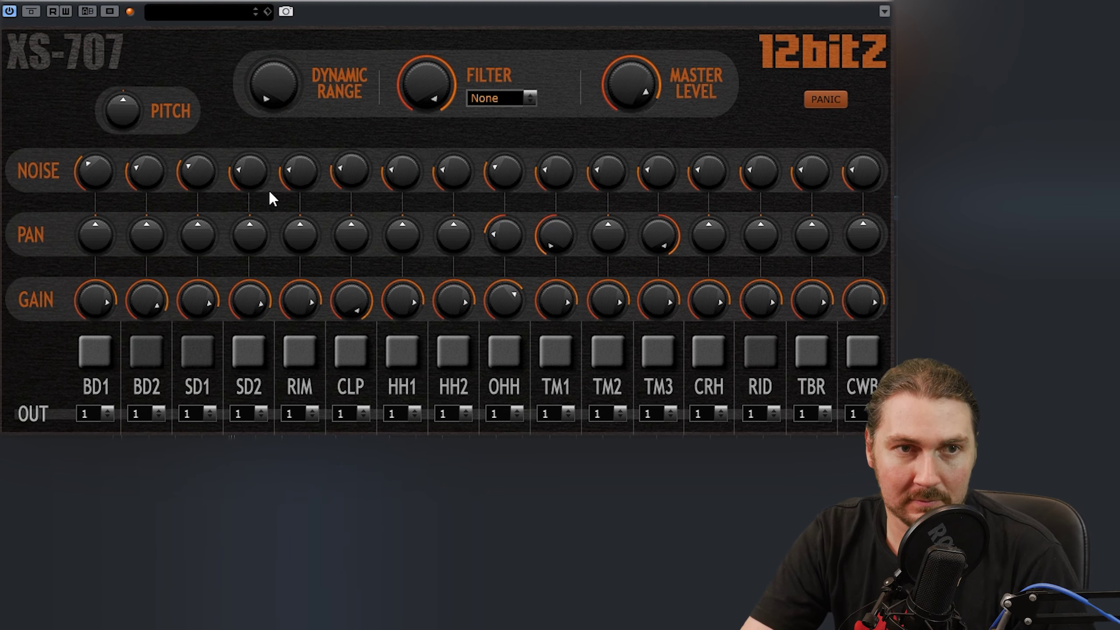
left_click(283, 94)
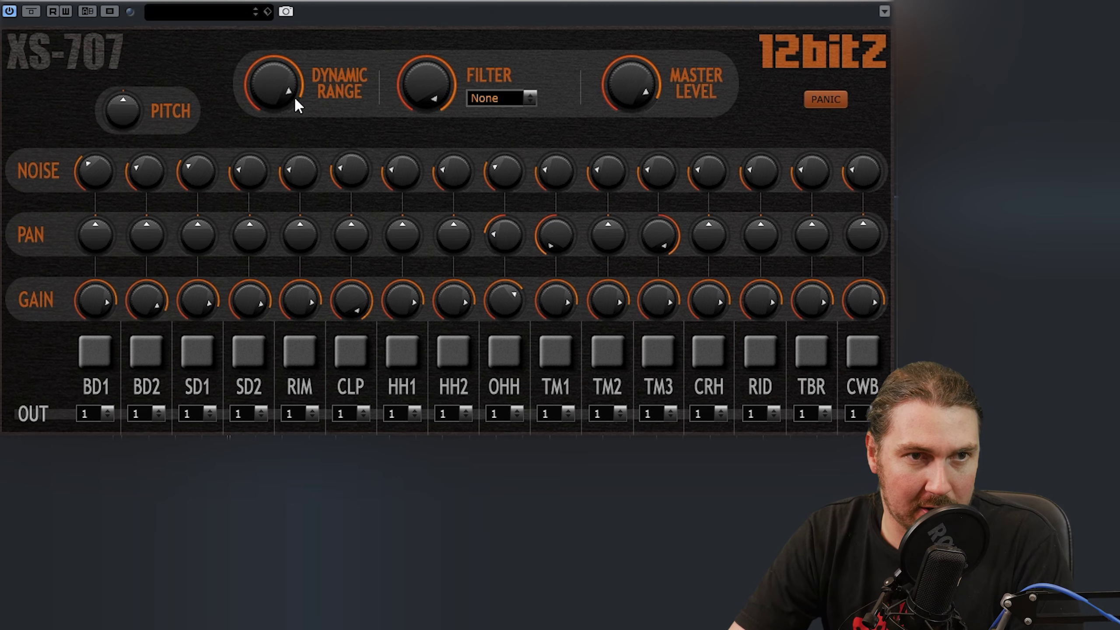
Try the global pitch at minimum and maximum, and set it slightly above centre
left_click_drag(123, 100, 127, 240)
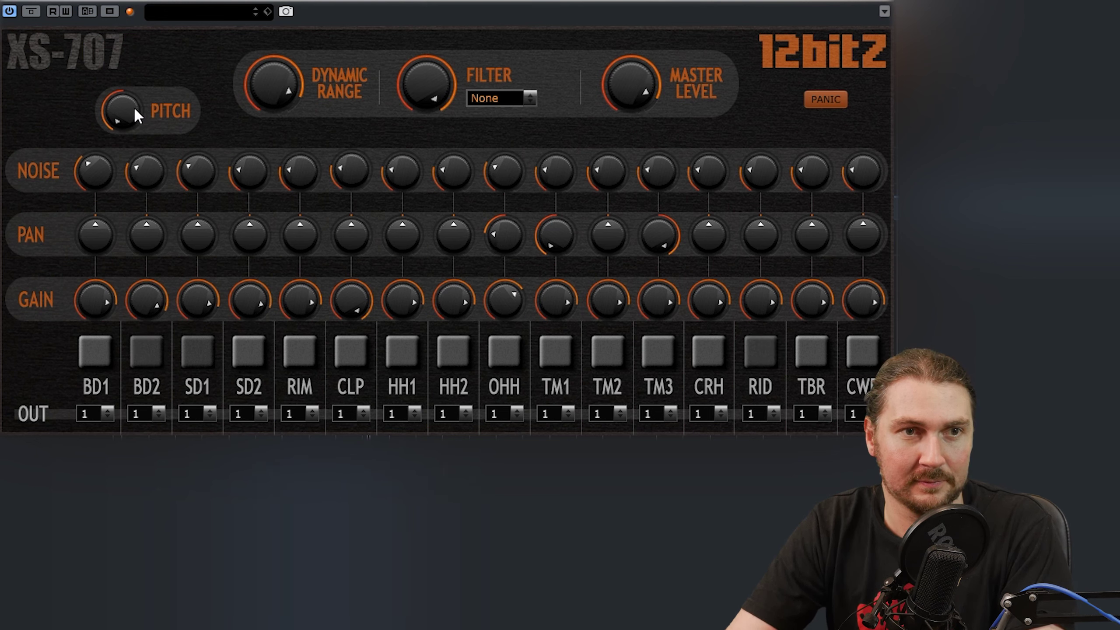
left_click_drag(136, 69, 135, 0)
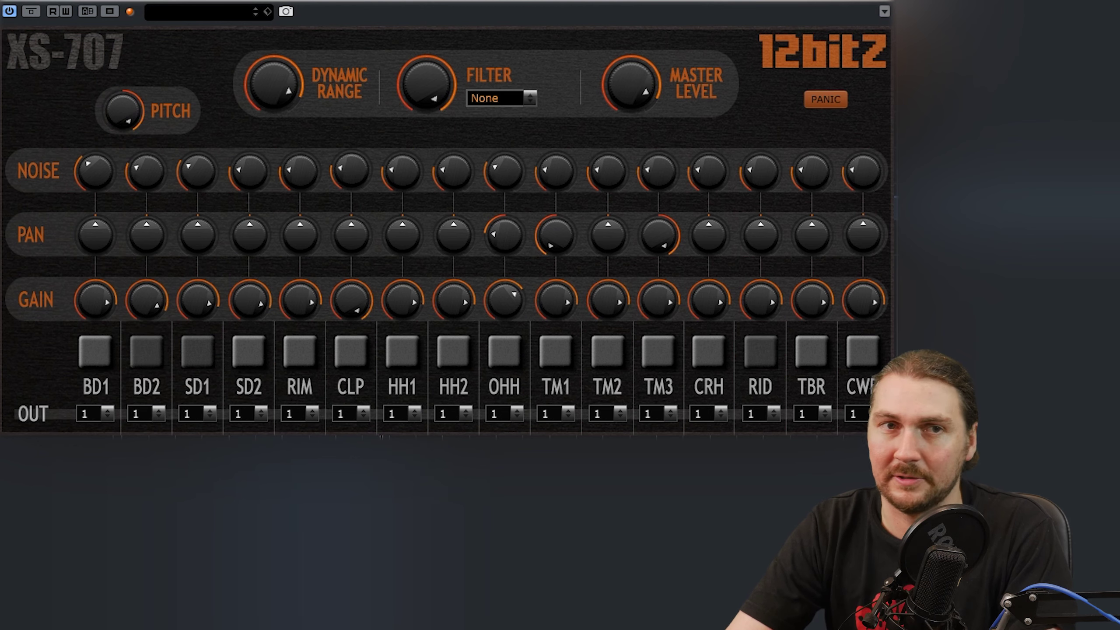
mouse_move(135, 0)
left_mouse_down()
mouse_move(112, 94)
mouse_move(120, 109)
mouse_move(129, 11)
left_mouse_up()
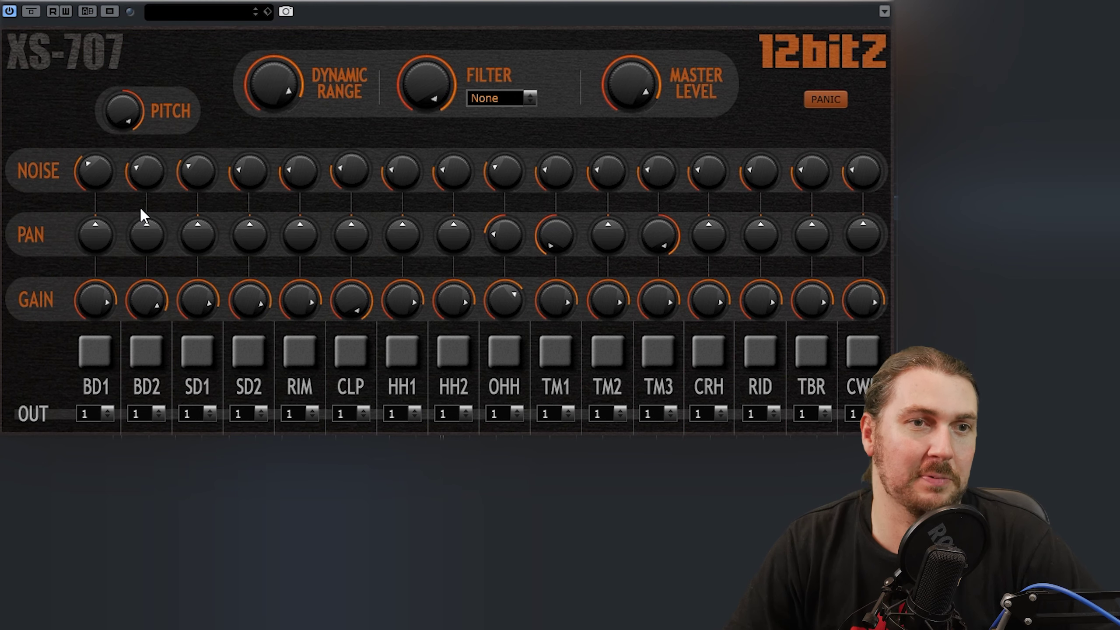
double_click(125, 112)
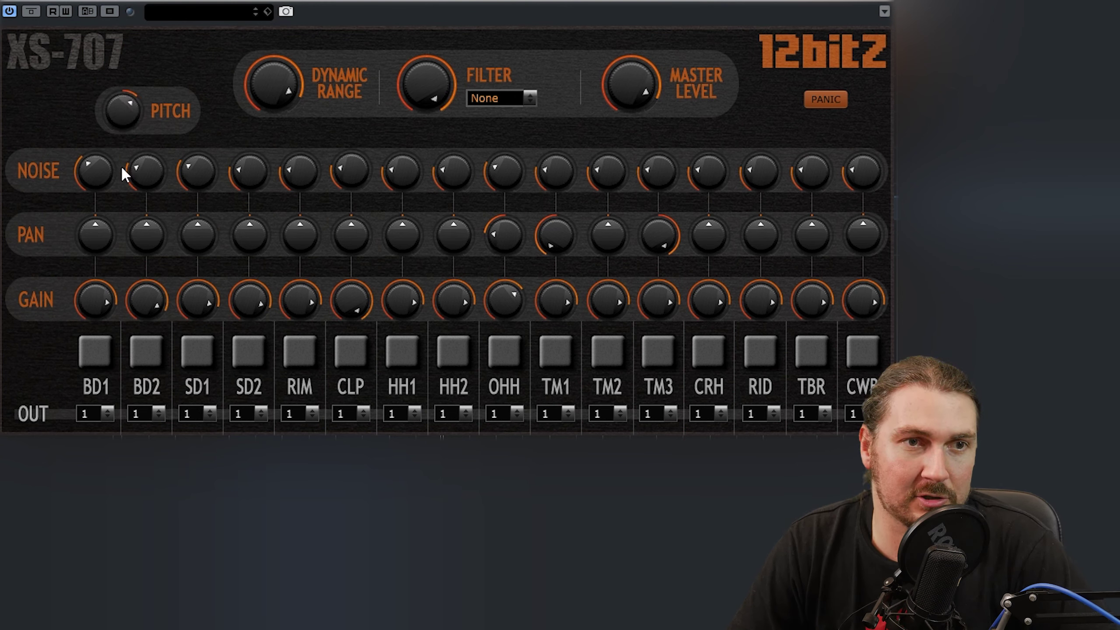